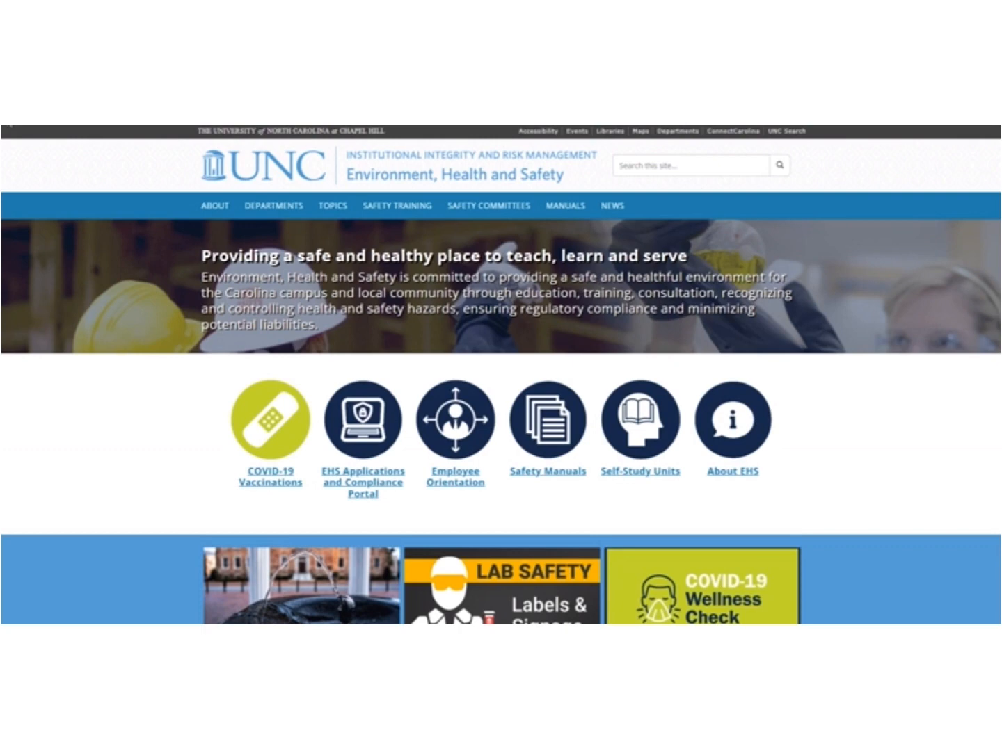
# Open the Laboratory Safety Plan application from the EHS Applications and Compliance Portal list
pyautogui.click(343, 455)
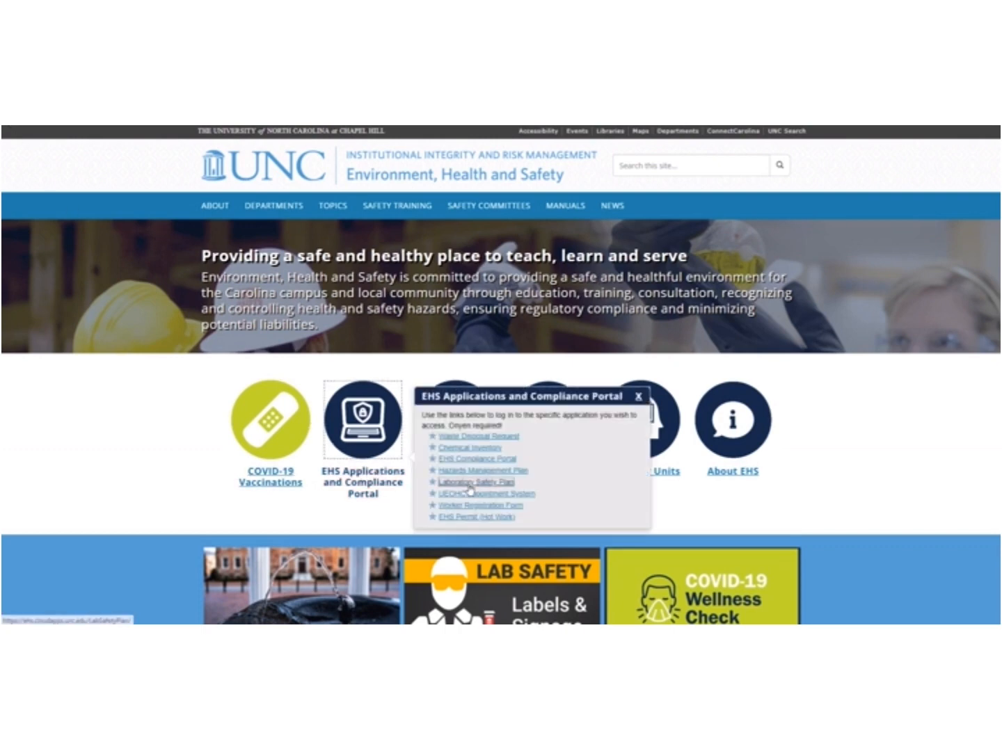
pyautogui.click(470, 487)
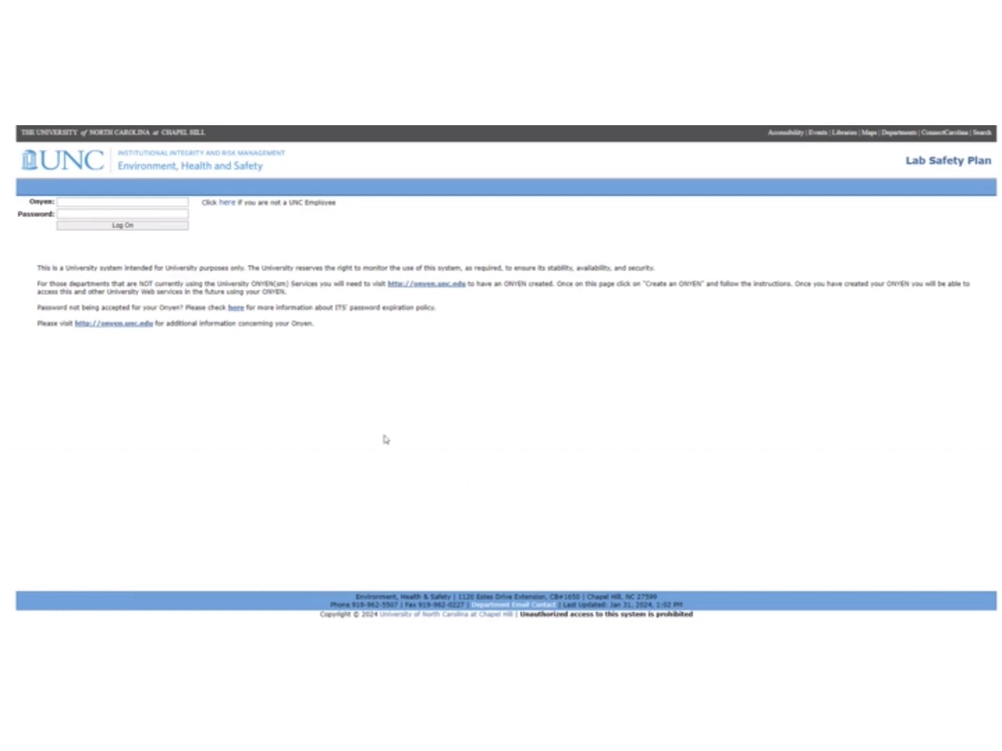
# Log on and continue with a different principal investigator chosen from the dropdown
pyautogui.click(146, 227)
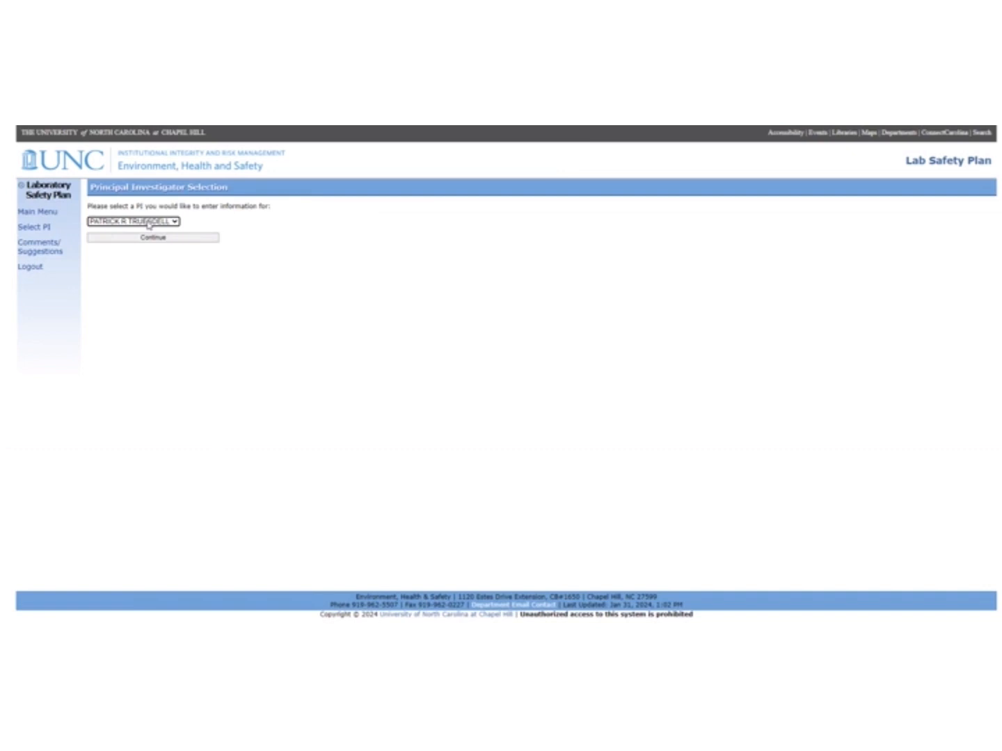
pyautogui.click(149, 224)
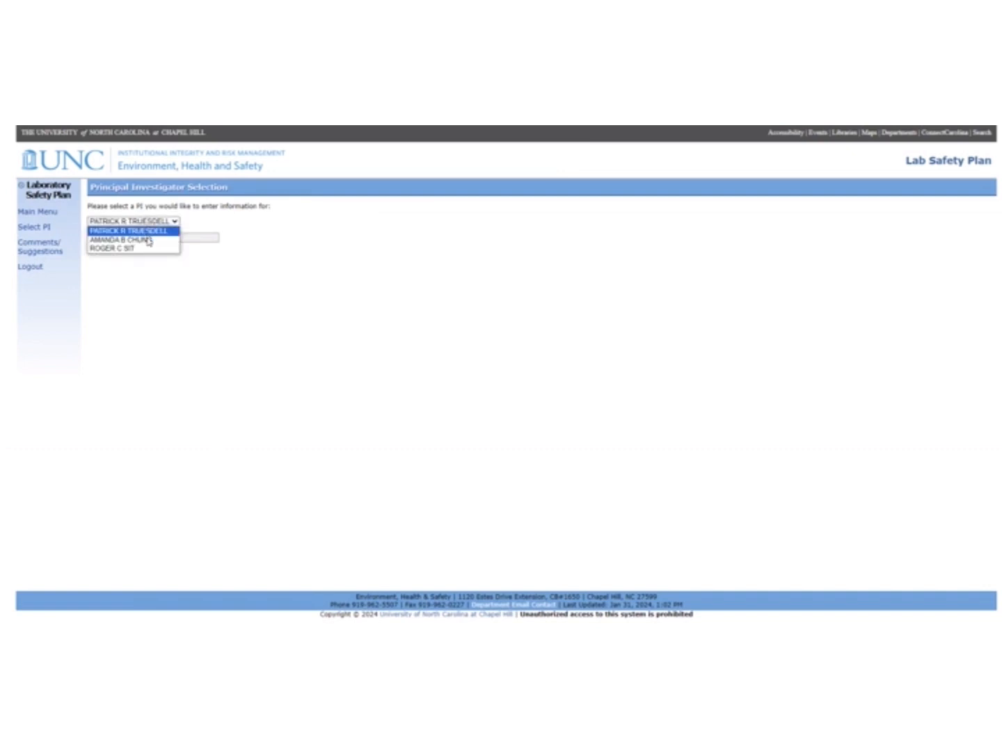
pyautogui.click(148, 242)
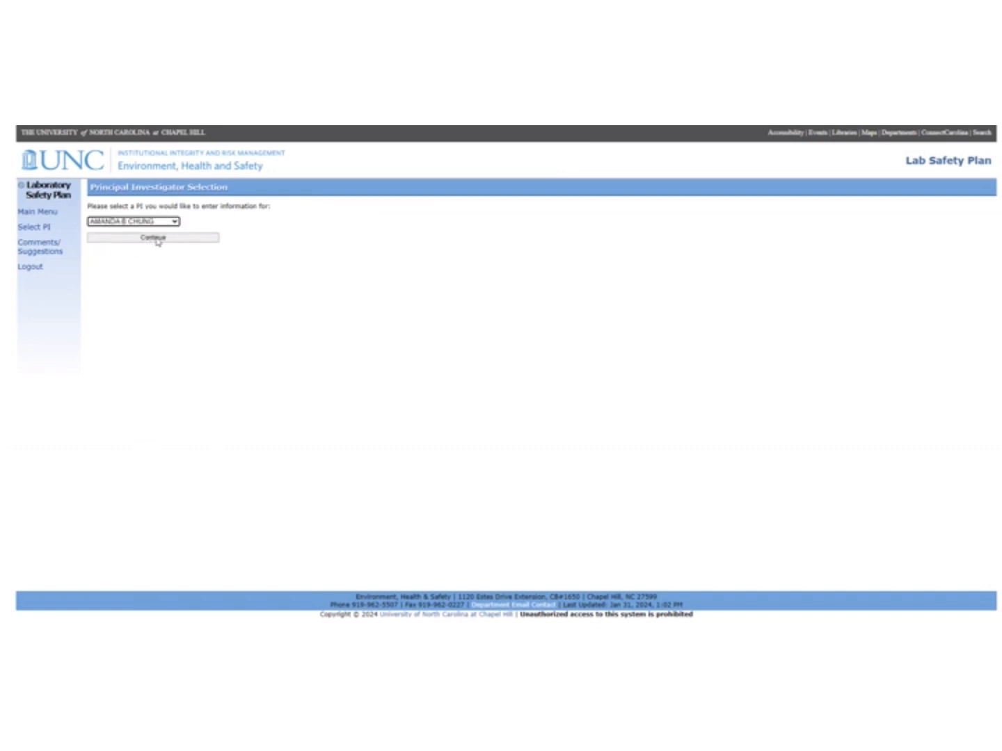
pyautogui.click(158, 240)
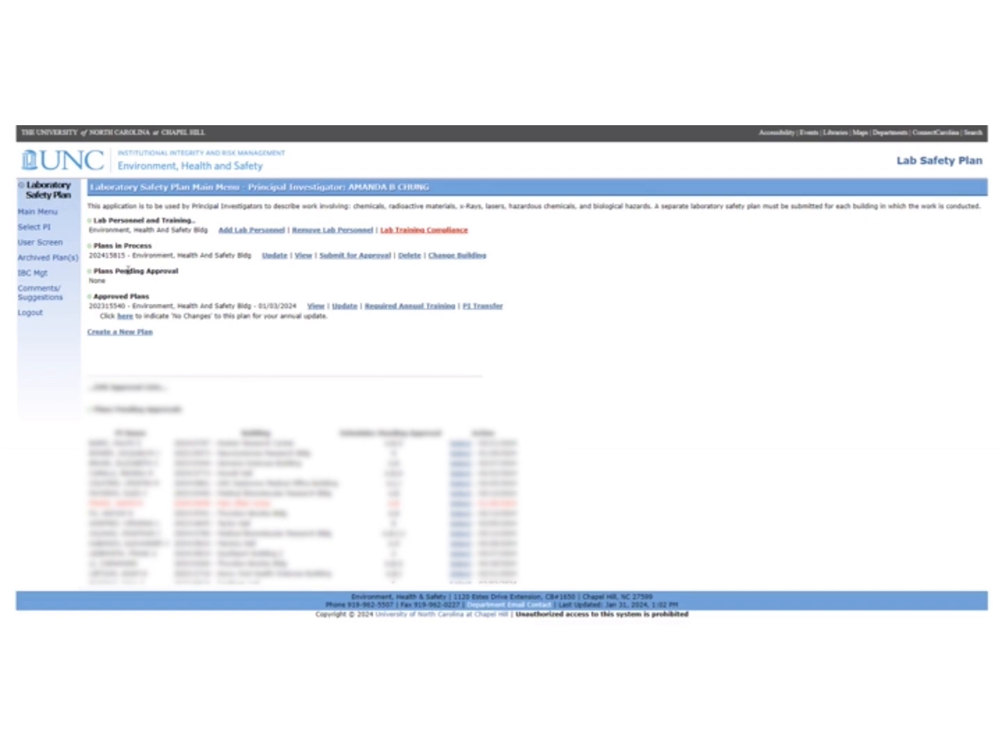
# Update the in-process plan and save the room 1222 use entry
pyautogui.moveTo(98, 245); pyautogui.dragTo(148, 246)
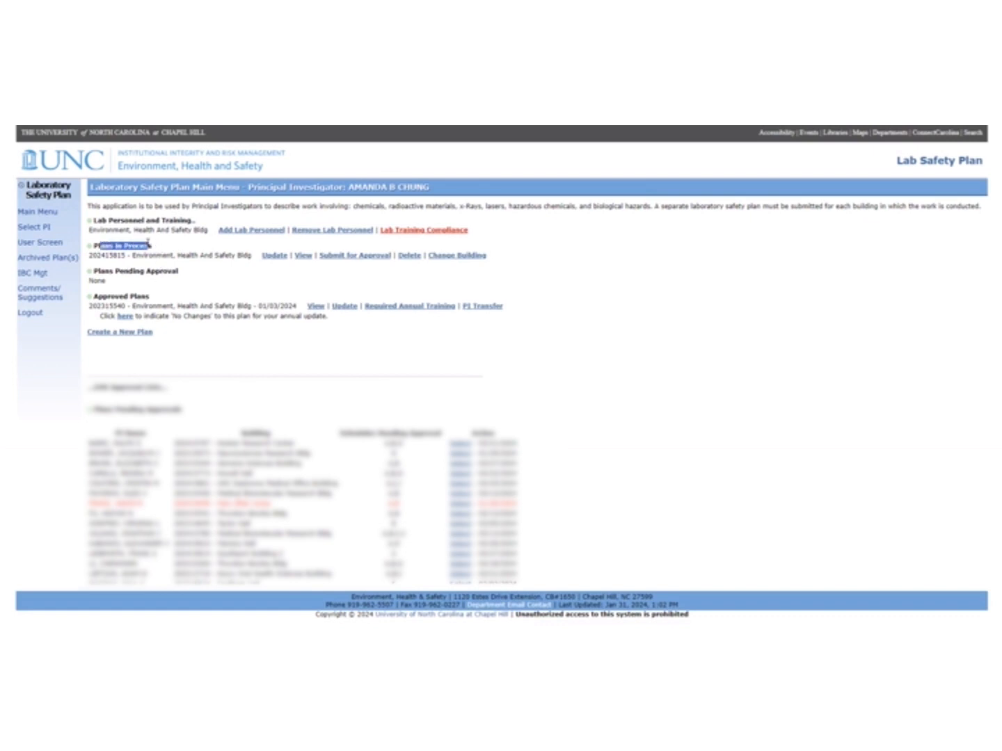
pyautogui.click(269, 258)
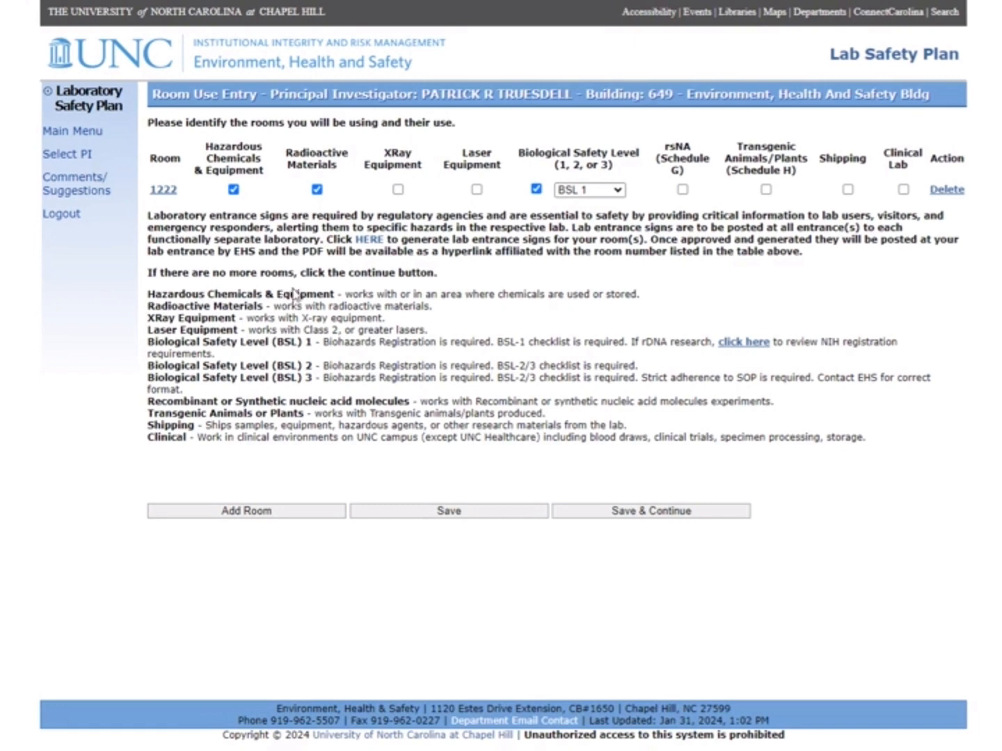
pyautogui.click(599, 509)
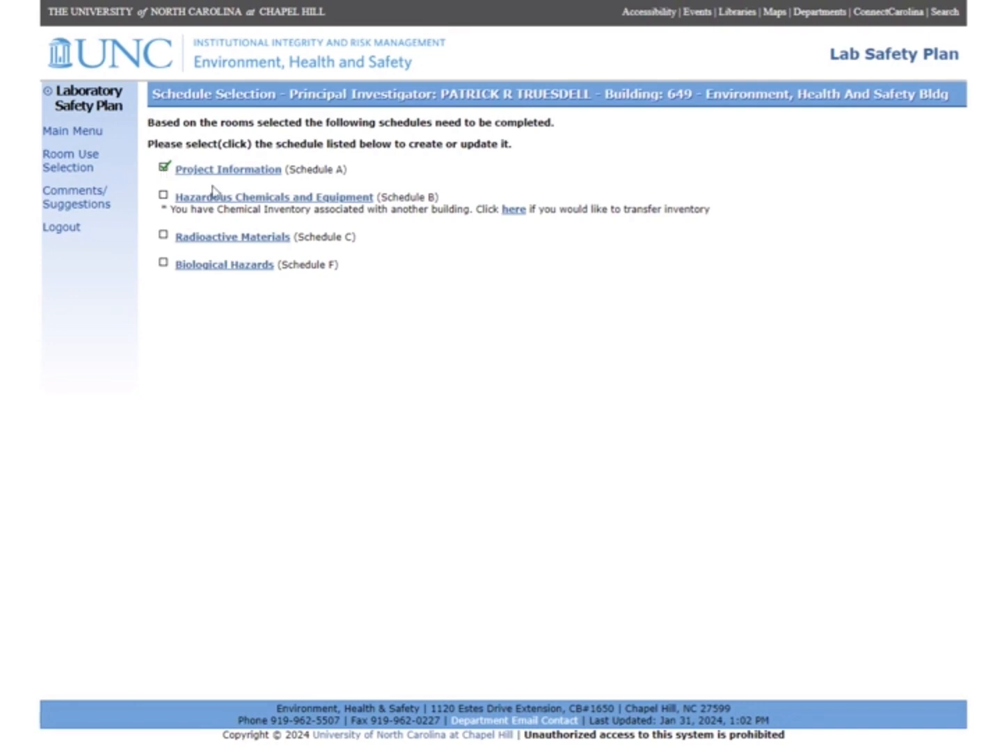
# Open Schedule B and submit the Yes answers for room 1222's hazardous equipment questions
pyautogui.click(233, 199)
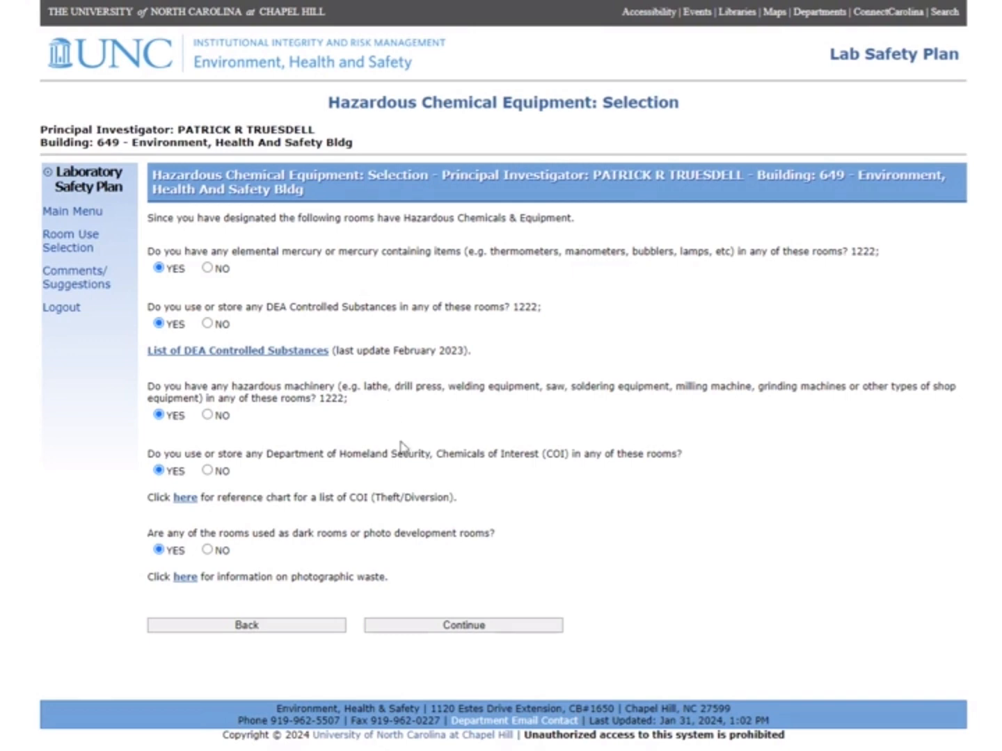
pyautogui.click(486, 624)
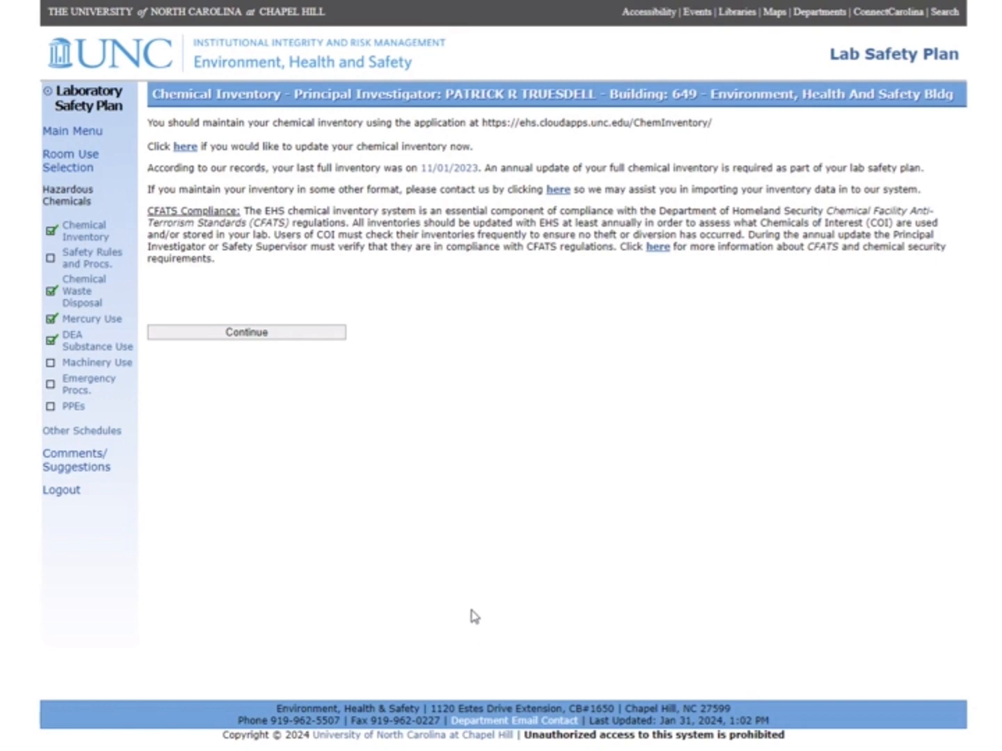
# On Safety Rules, enlarge the text box and delete the no-toxic-chemicals sentence
pyautogui.click(273, 339)
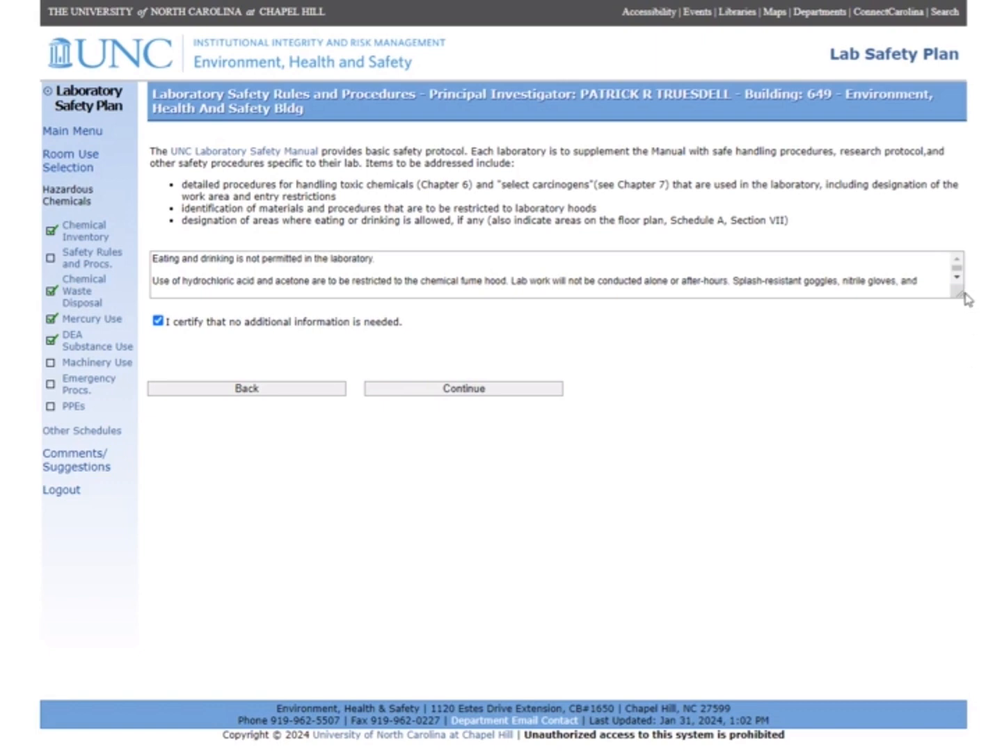
pyautogui.moveTo(960, 295); pyautogui.dragTo(964, 366)
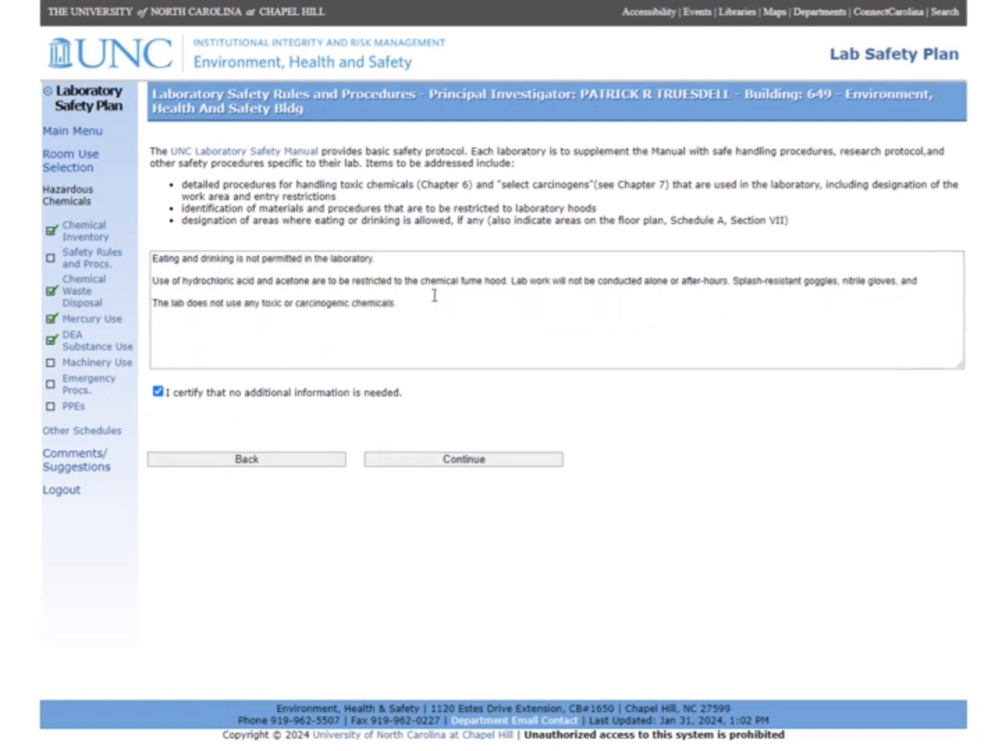
pyautogui.tripleClick(369, 303)
pyautogui.press('BackSpace')
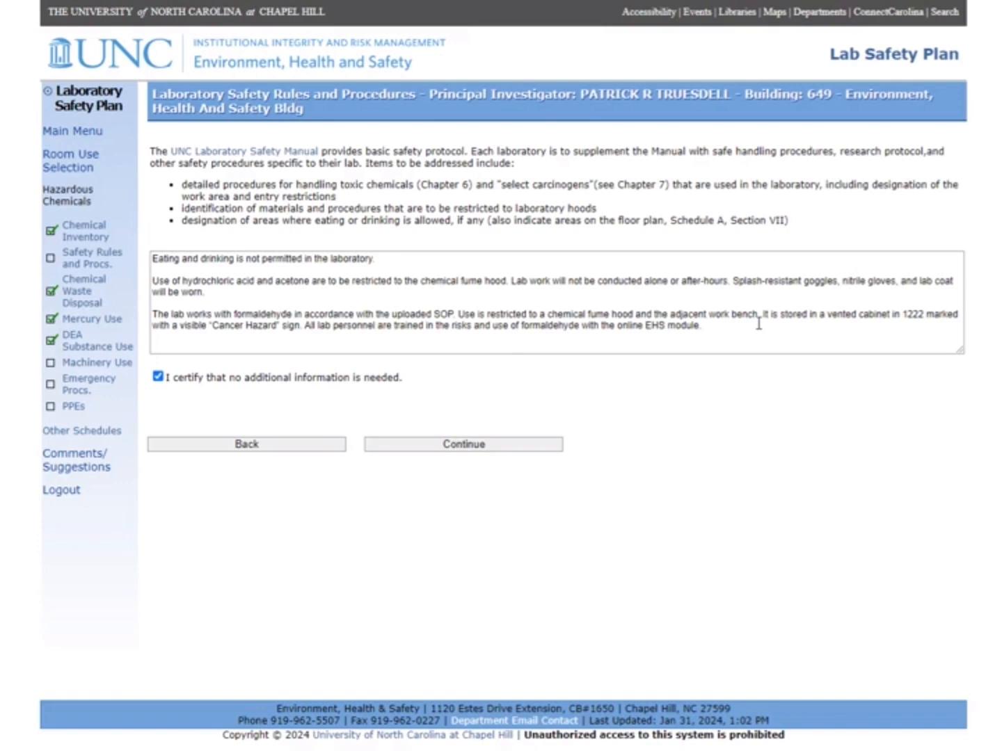
# Save the safety rules and the acid and formalin waste disposal details, continuing to mercury registration
pyautogui.click(499, 450)
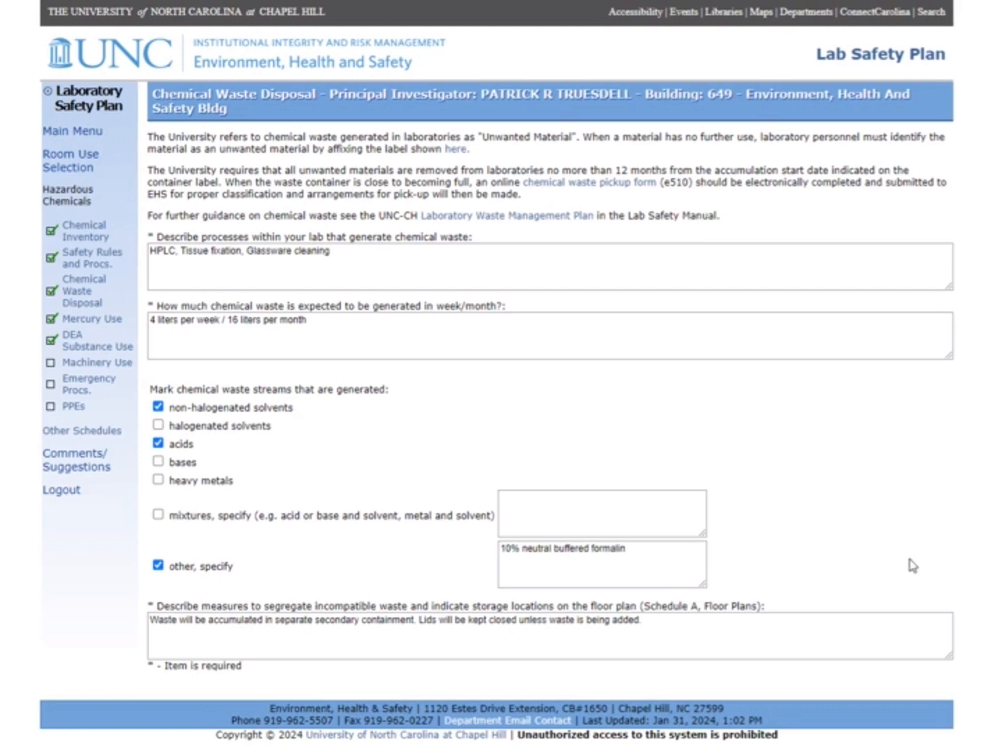
pyautogui.scroll(-2, 629, 524)
pyautogui.click(465, 654)
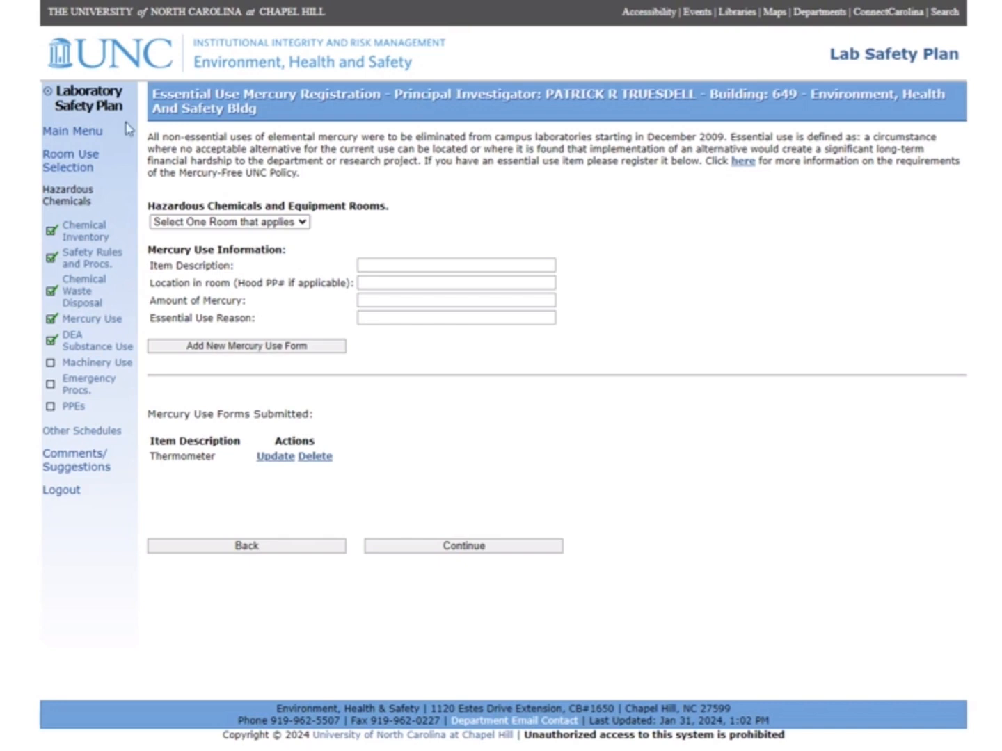
# Add a mercury use entry for room 1222, then continue to DEA Controlled Substances
pyautogui.click(252, 222)
pyautogui.click(257, 250)
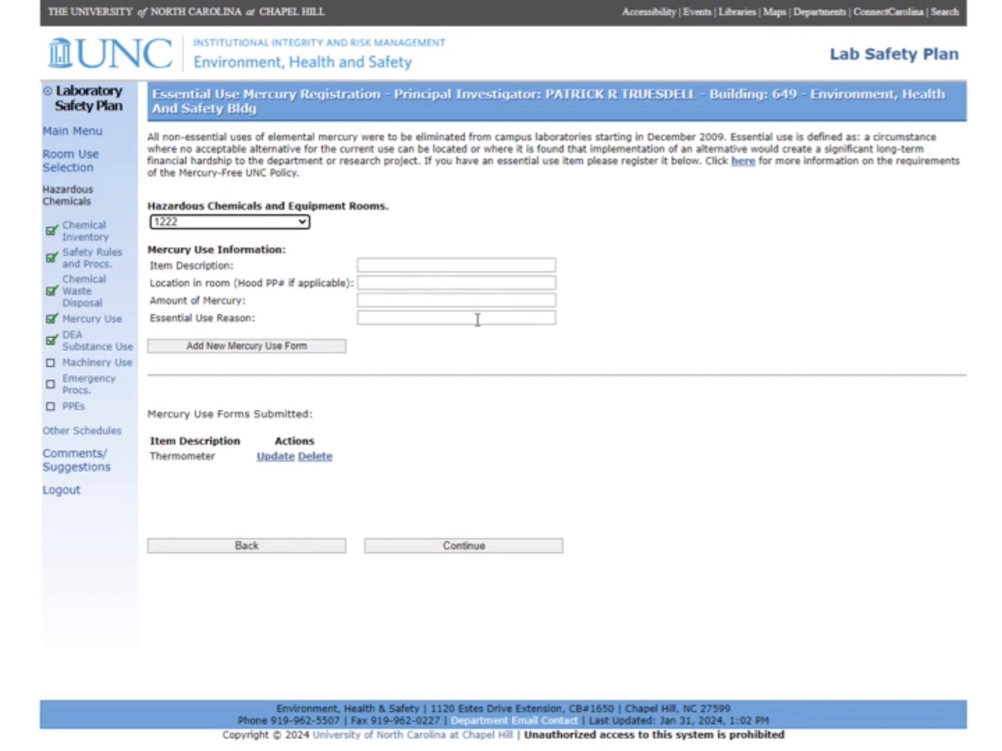
pyautogui.click(279, 350)
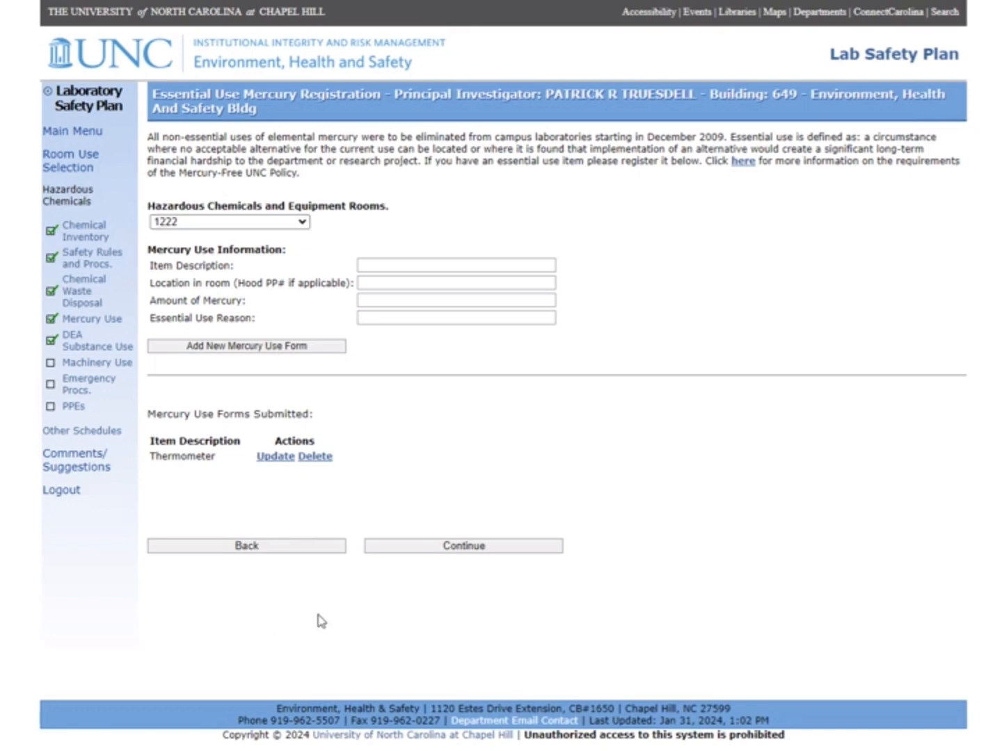
pyautogui.click(466, 548)
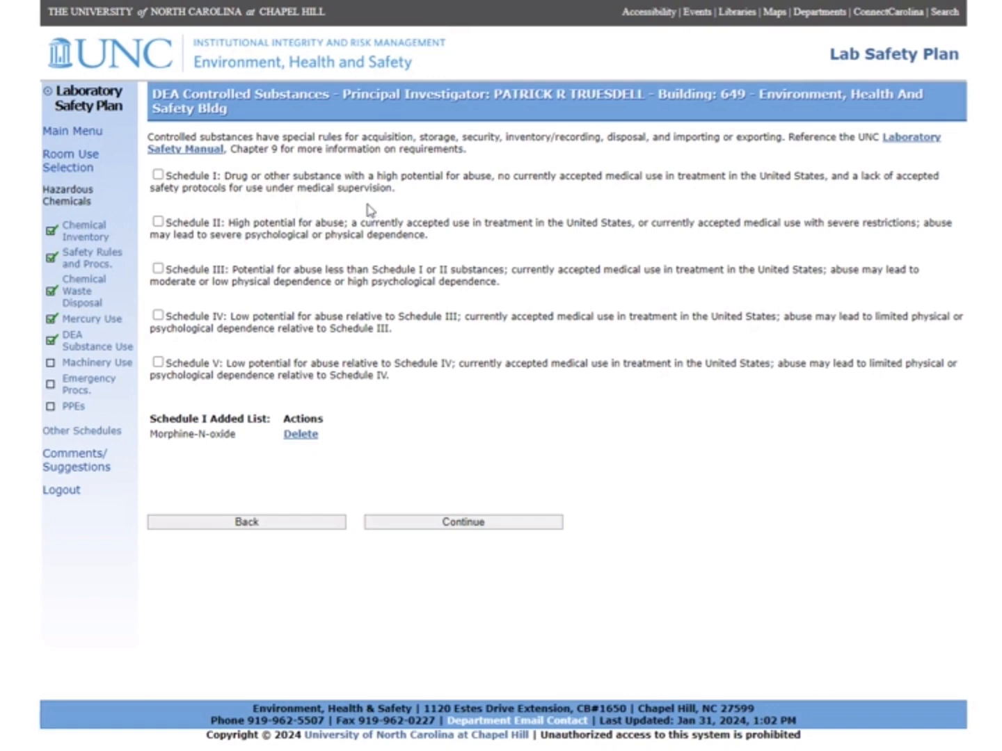
# Tick Schedule I, add 1-(1-Phenylcyclohexyl)pyrrolidine to its list, and continue
pyautogui.click(158, 174)
pyautogui.click(212, 203)
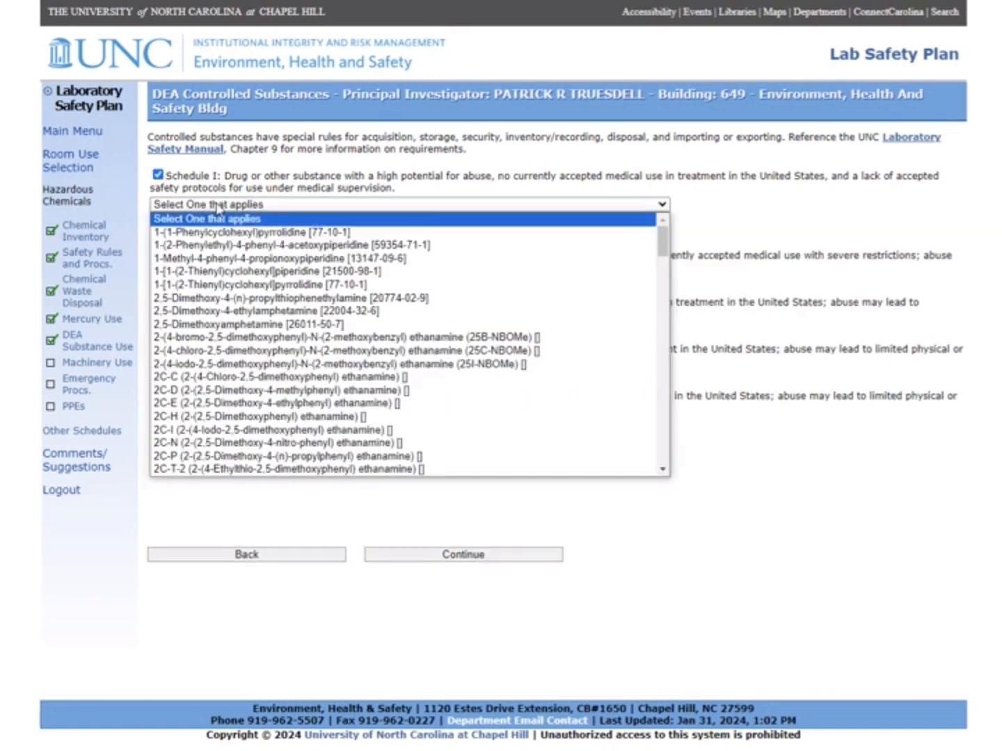
pyautogui.click(222, 230)
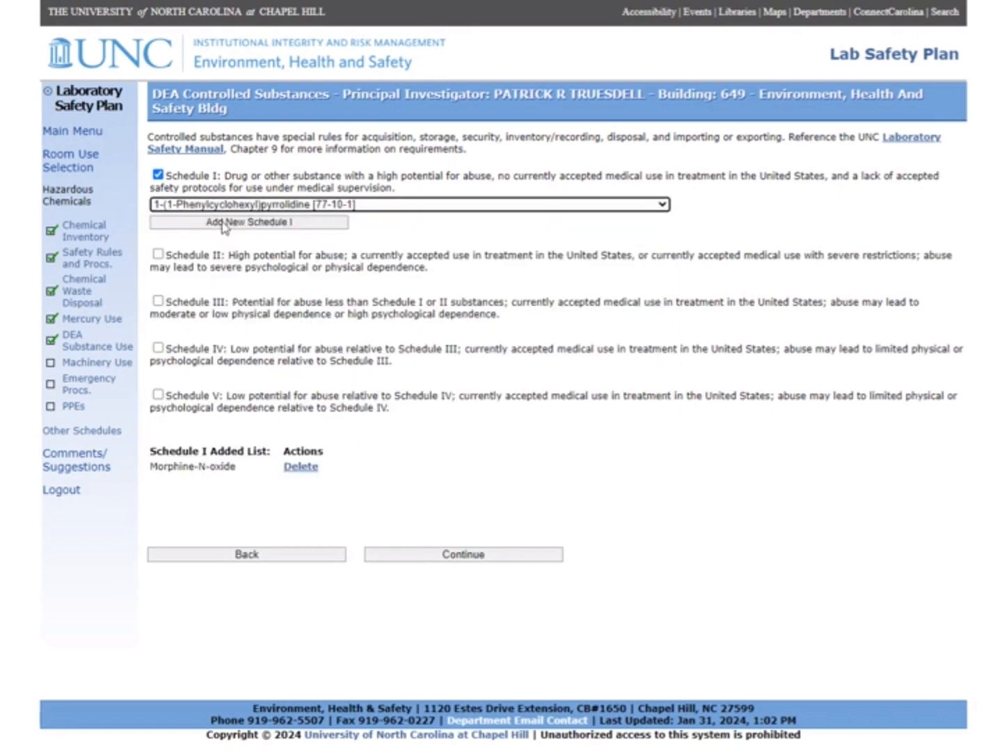
pyautogui.click(223, 221)
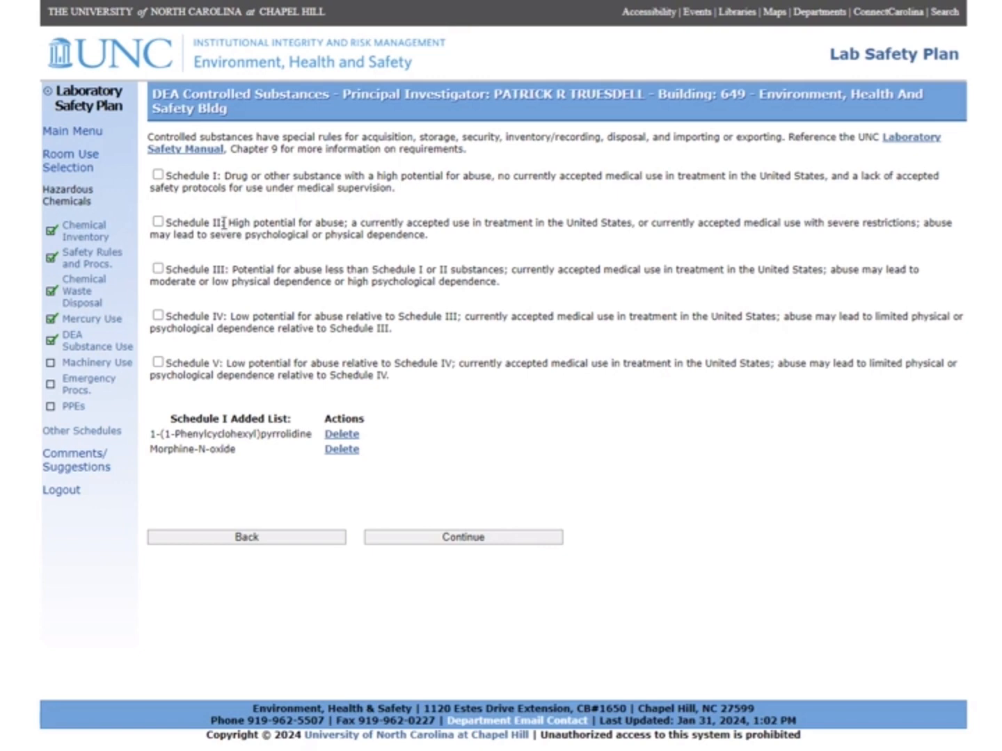
pyautogui.click(460, 537)
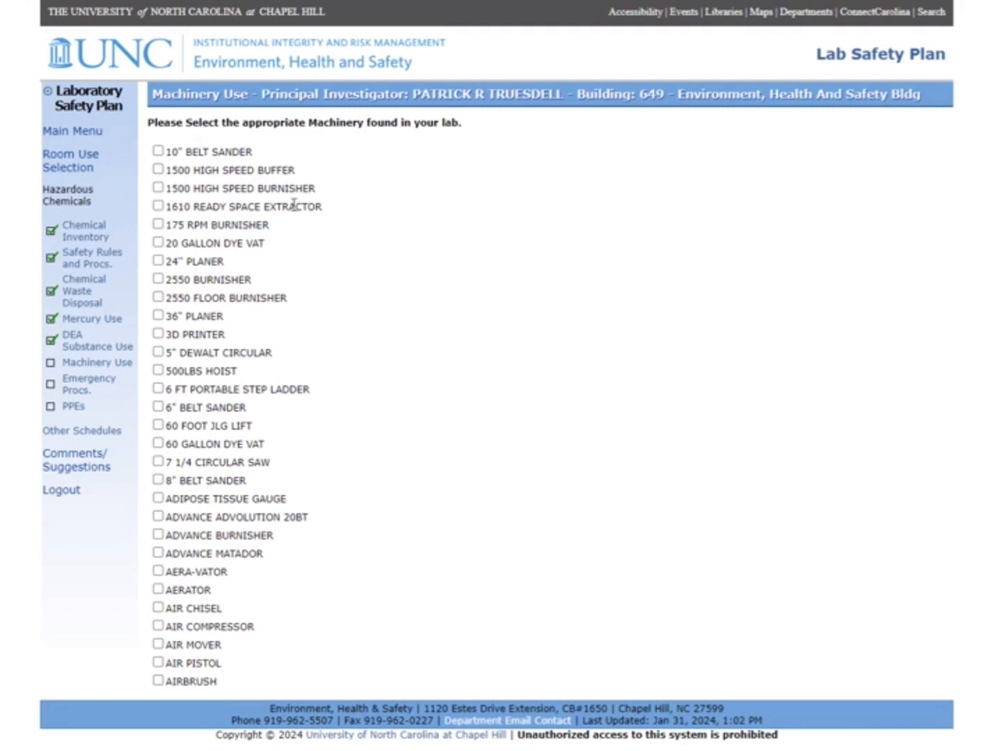
# Check VACUUM PUMP in the machinery checklist and continue to its details page
pyautogui.scroll(-9, 299, 204)
pyautogui.scroll(-20, 311, 211)
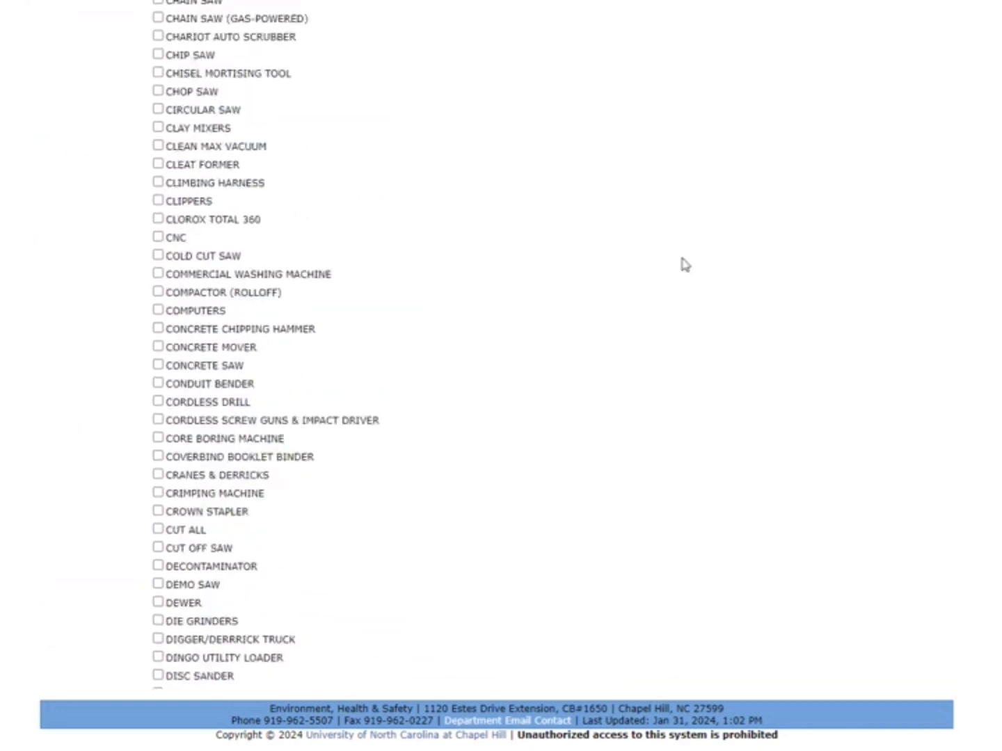
pyautogui.moveTo(998, 217); pyautogui.dragTo(950, 684)
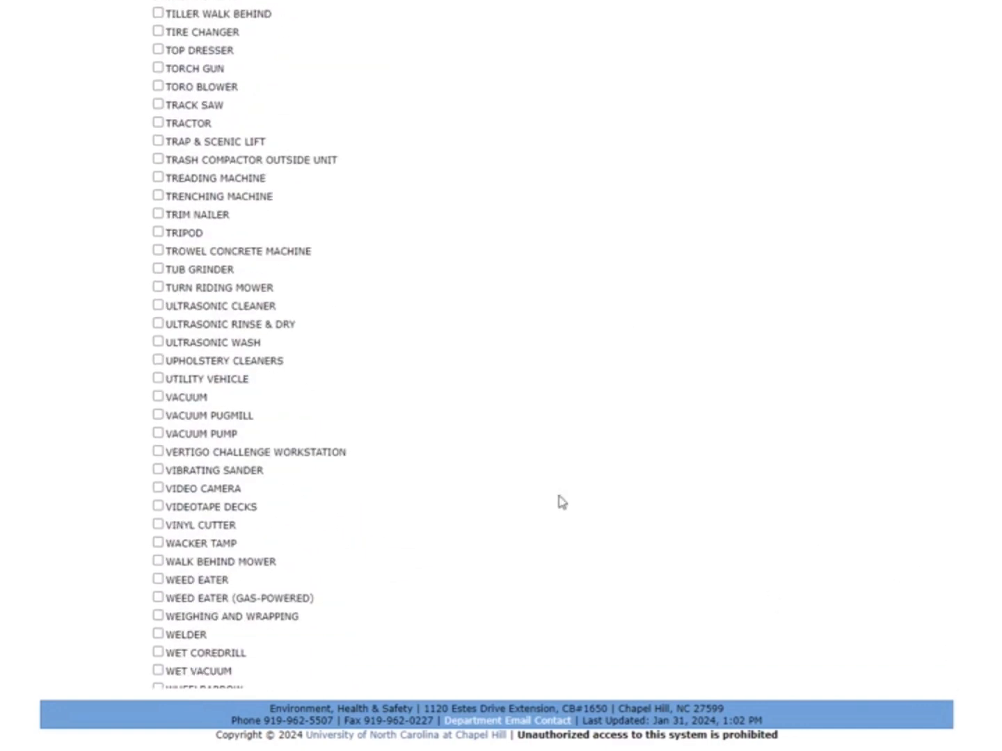
pyautogui.click(158, 434)
pyautogui.scroll(-4, 132, 445)
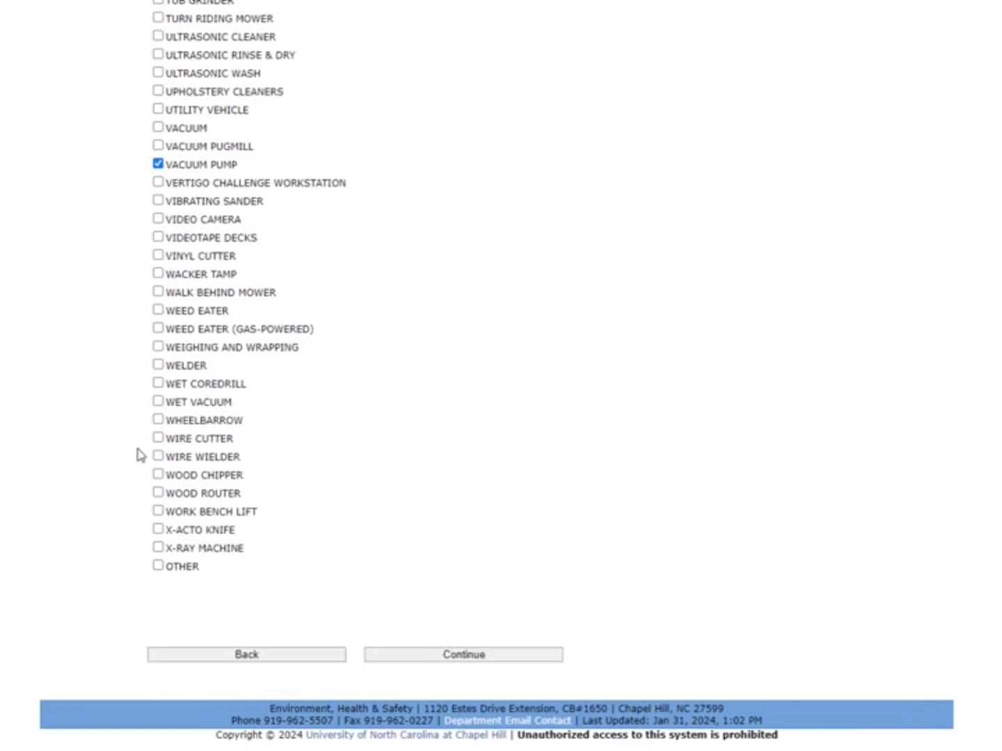
pyautogui.click(491, 654)
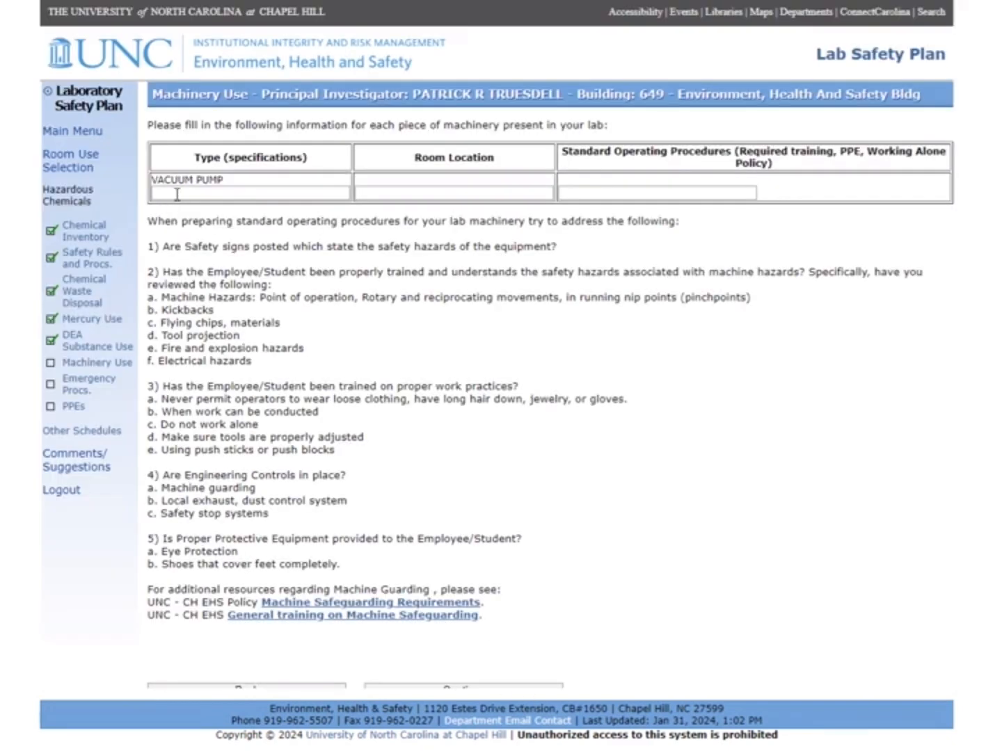
# Enter vacuum pump type VP22, location 'under fume hood' and procedure 'Check monthly'
pyautogui.click(178, 194)
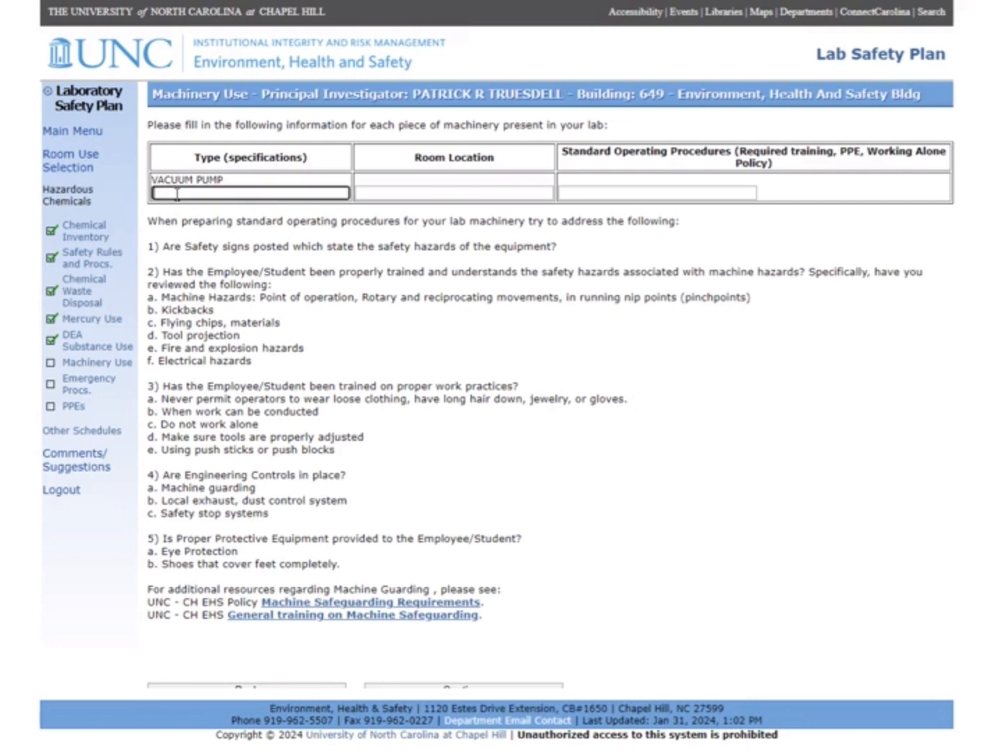
pyautogui.write('VP22')
pyautogui.press('Tab')
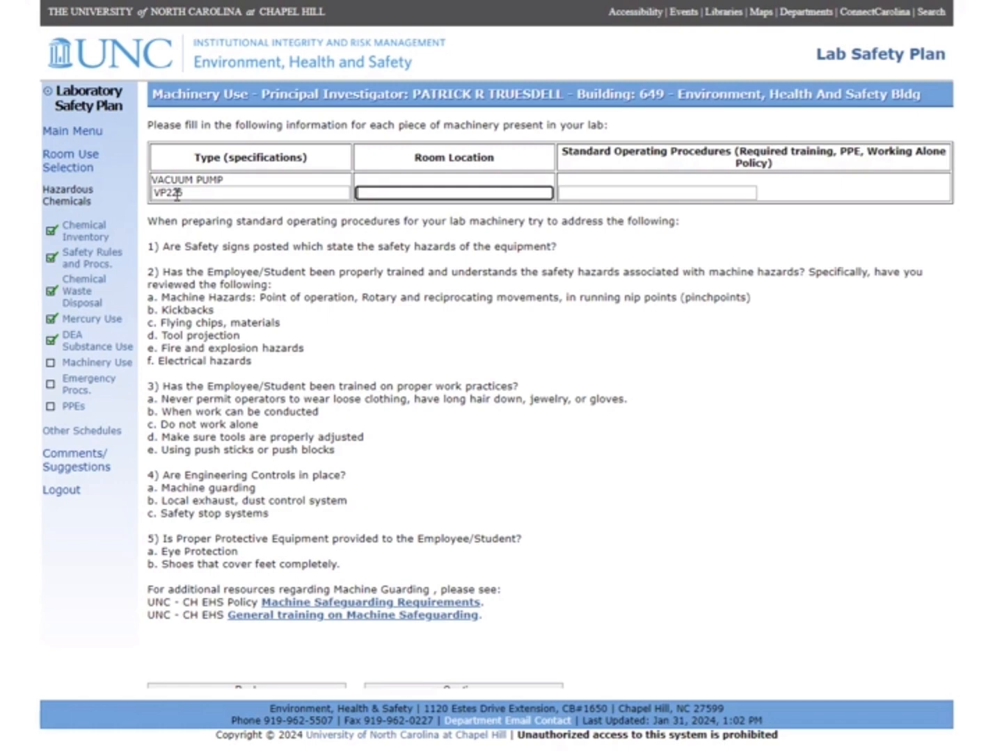
pyautogui.write('under fume hood')
pyautogui.press('Tab')
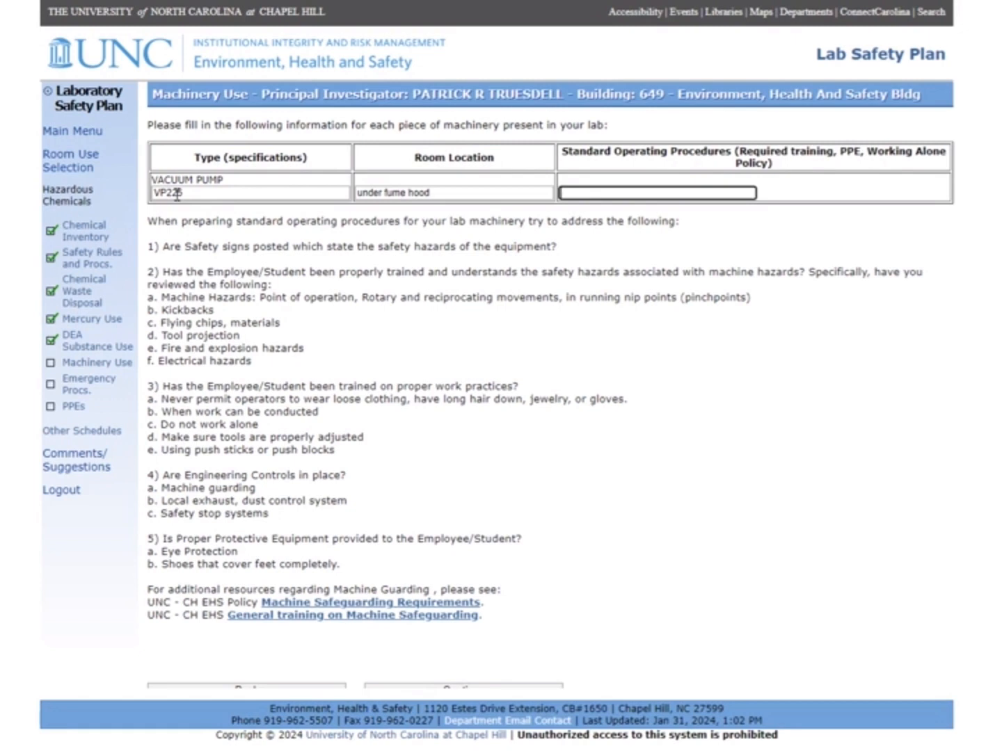
pyautogui.write('Check monthly')
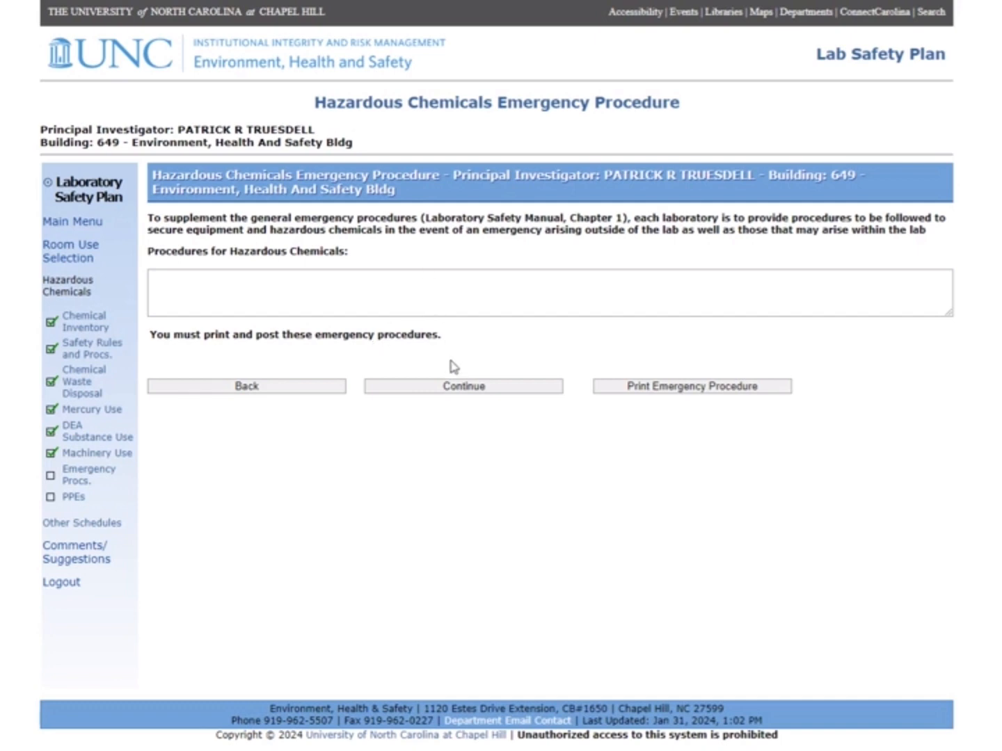
# Continue past the Emergency Procedure page to the Personal Protective Equipment checklist
pyautogui.click(462, 386)
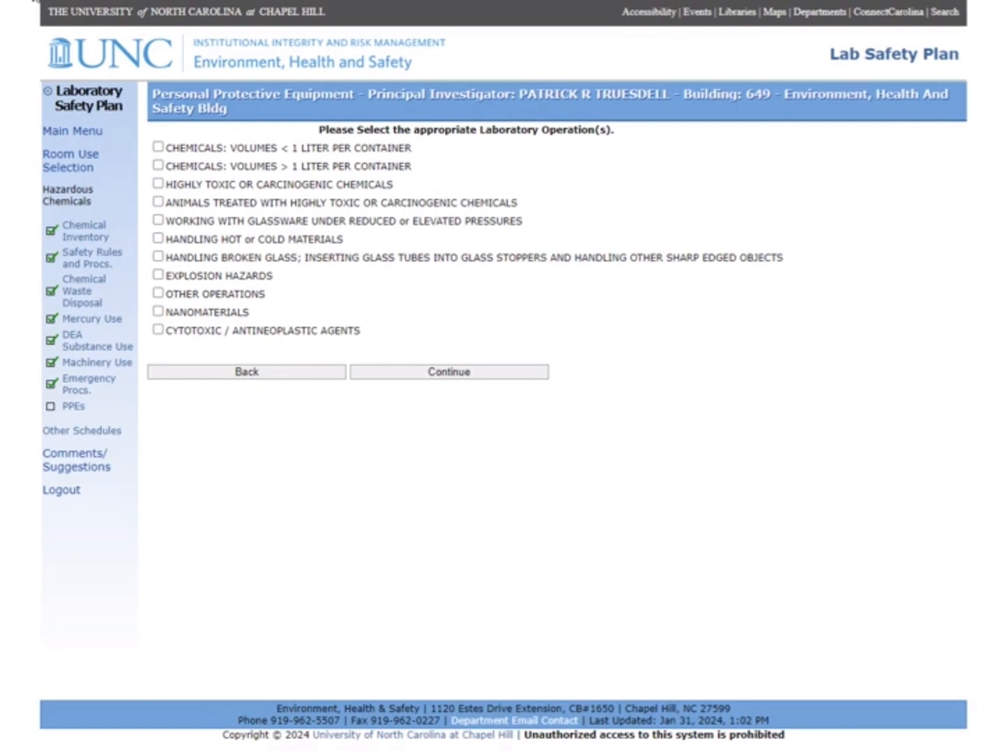
# Select the highly toxic or carcinogenic chemicals and over 1 liter operations to bring up the PPE table
pyautogui.click(158, 184)
pyautogui.click(159, 166)
pyautogui.click(421, 372)
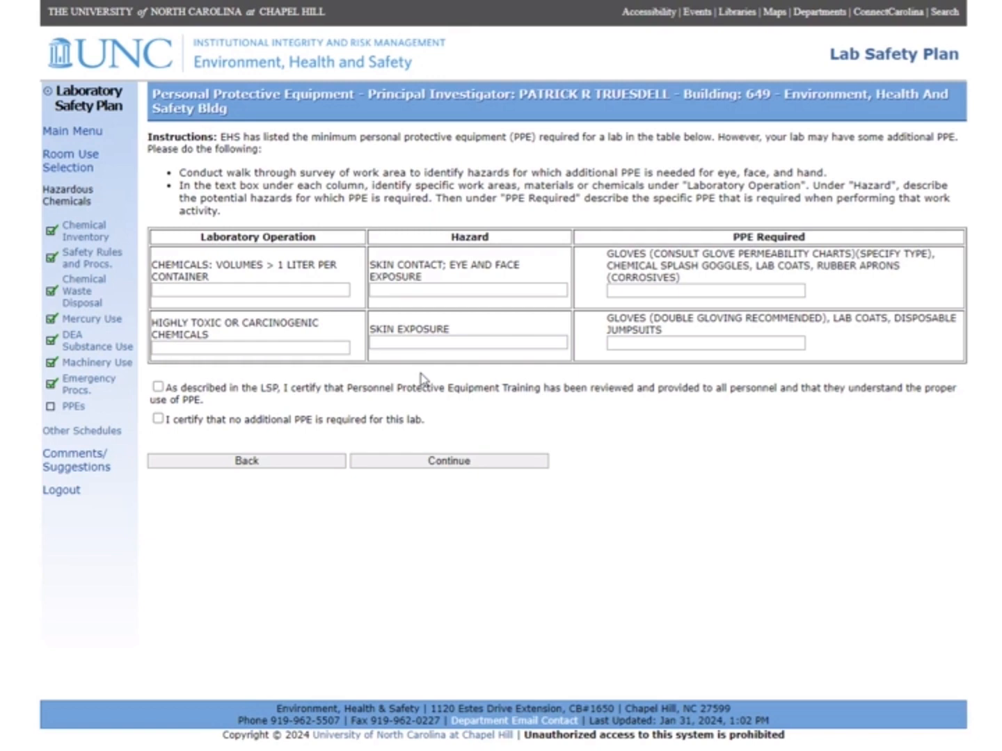
# Certify PPE training was given and no additional PPE is required, then submit the schedule
pyautogui.click(159, 386)
pyautogui.click(159, 421)
pyautogui.click(457, 465)
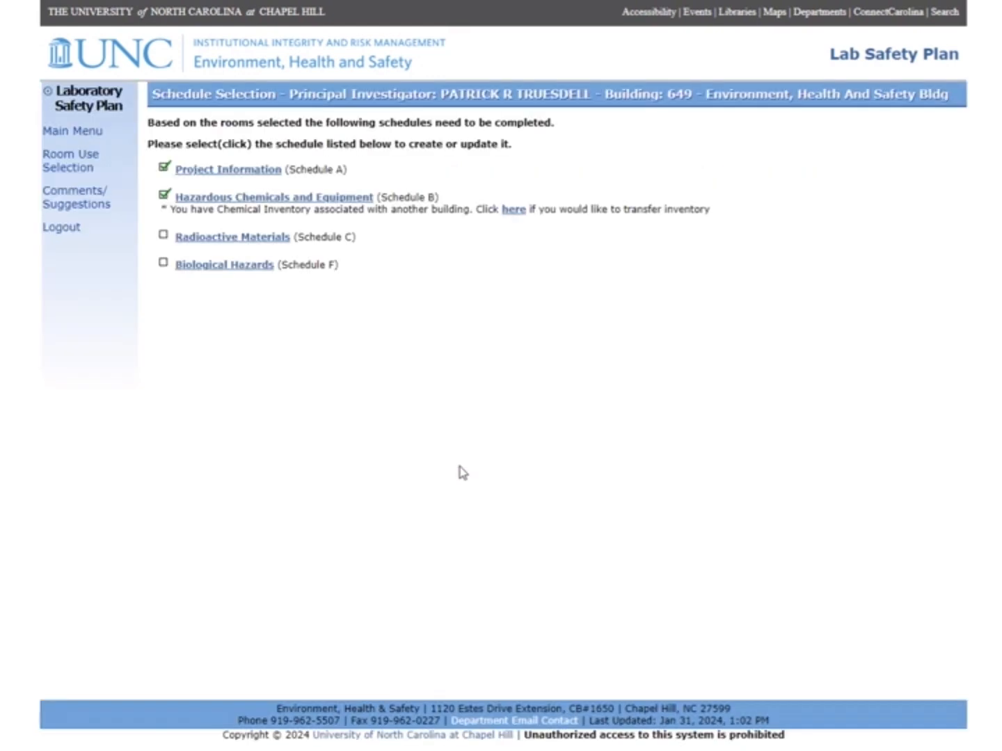